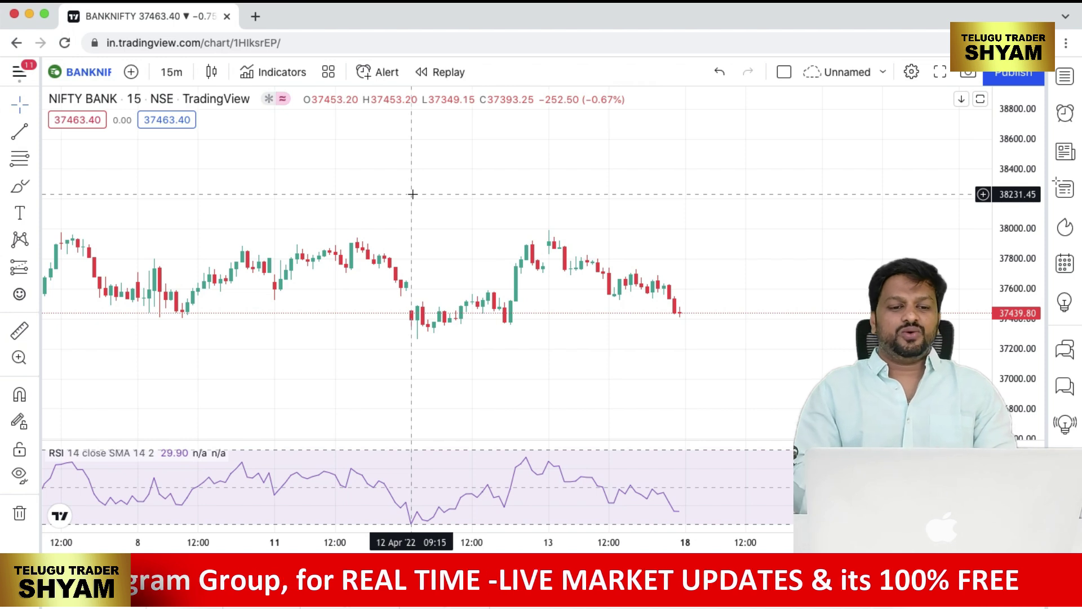
- Search indicators for 'half' and add the HalfTrend community script to the NIFTY BANK chart
click(279, 76)
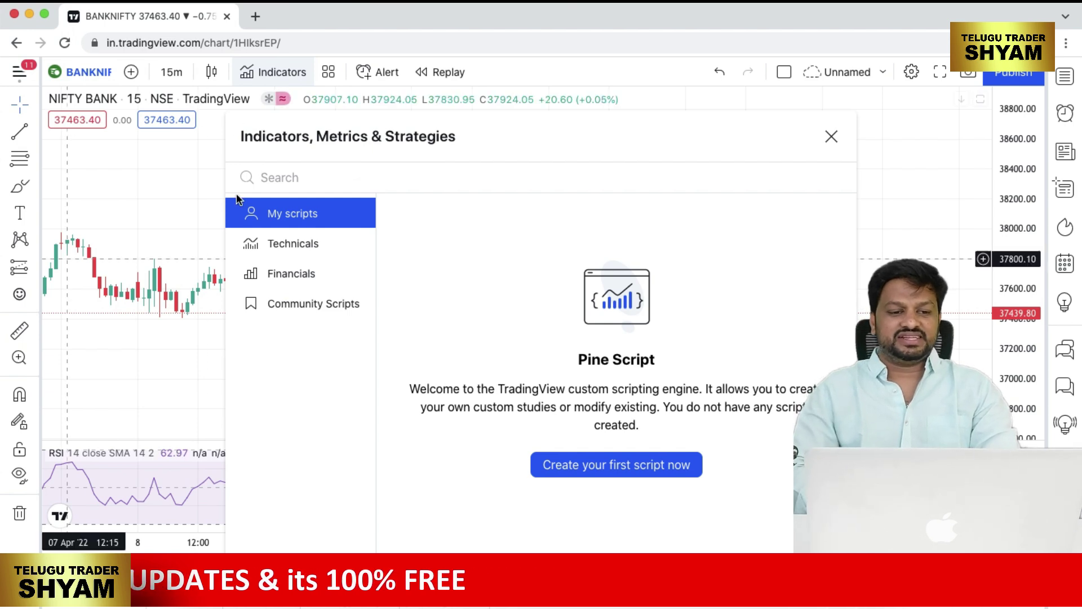
click(141, 222)
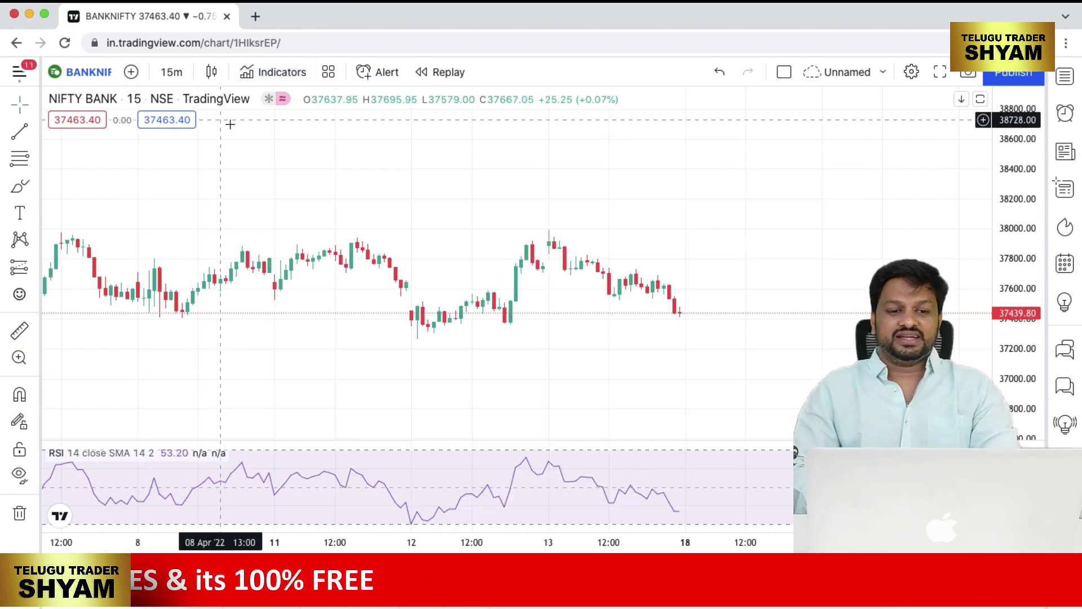
click(270, 78)
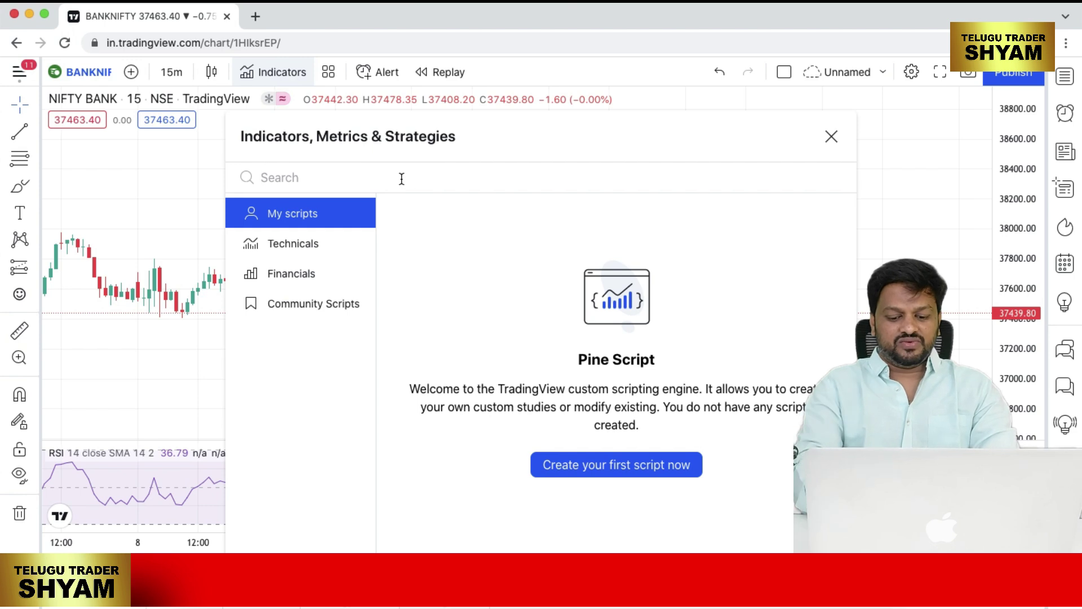
text(half)
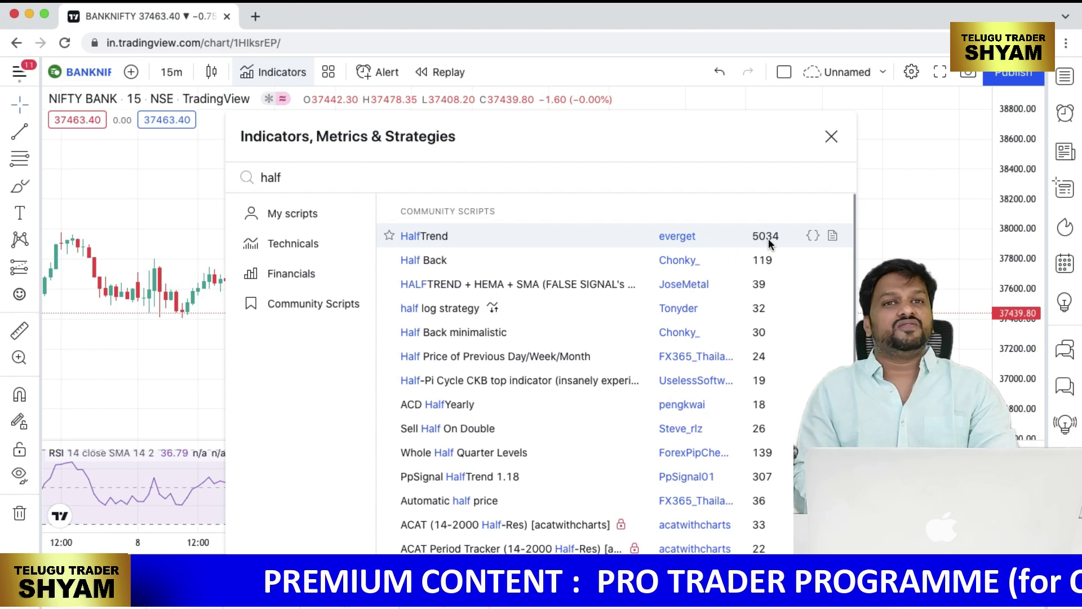
click(624, 237)
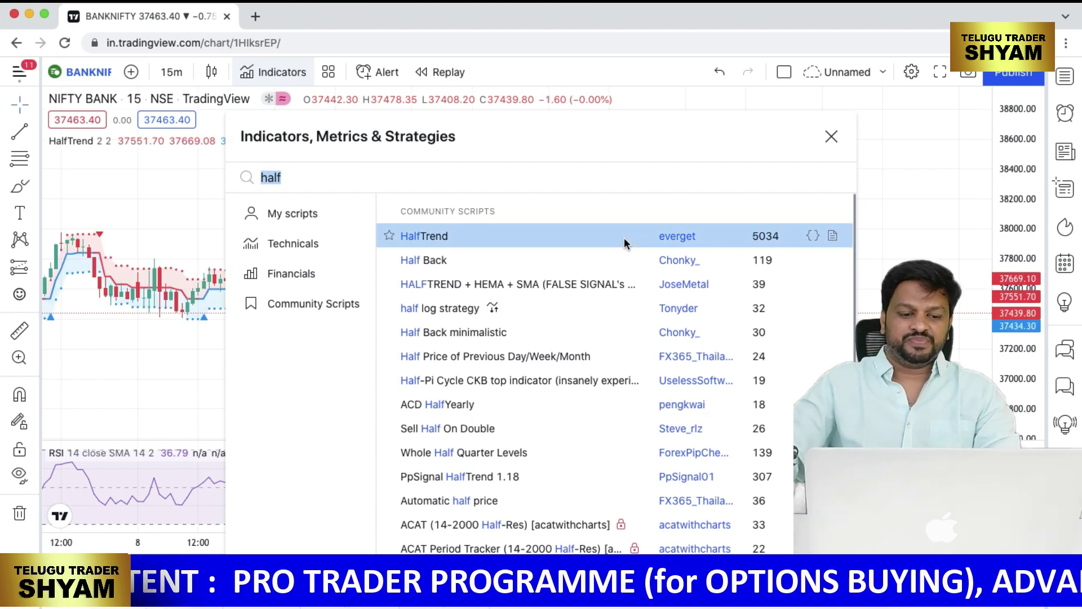
click(828, 136)
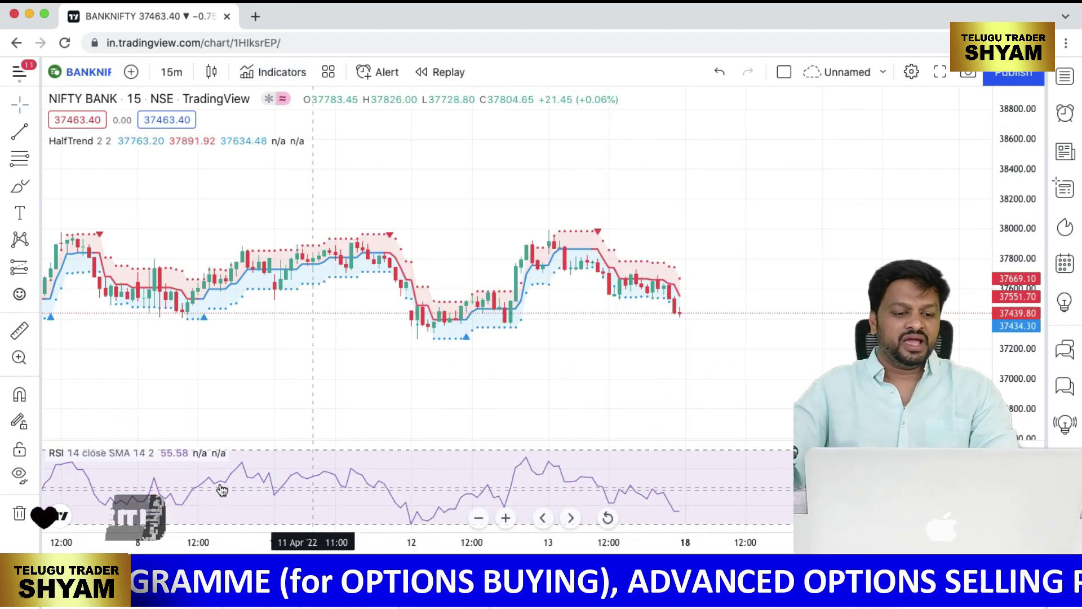
click(187, 454)
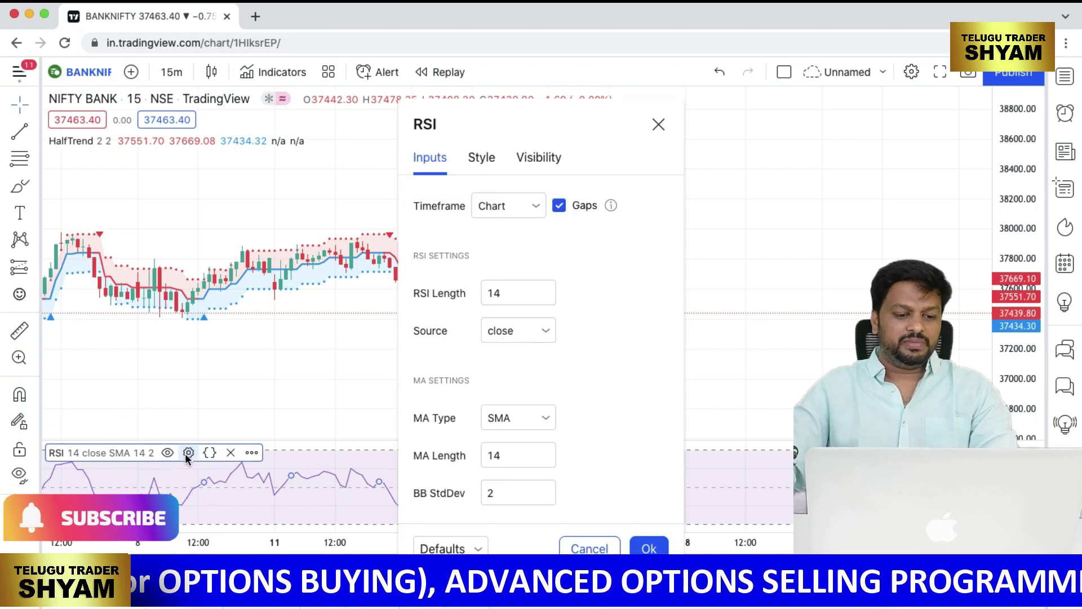
click(483, 160)
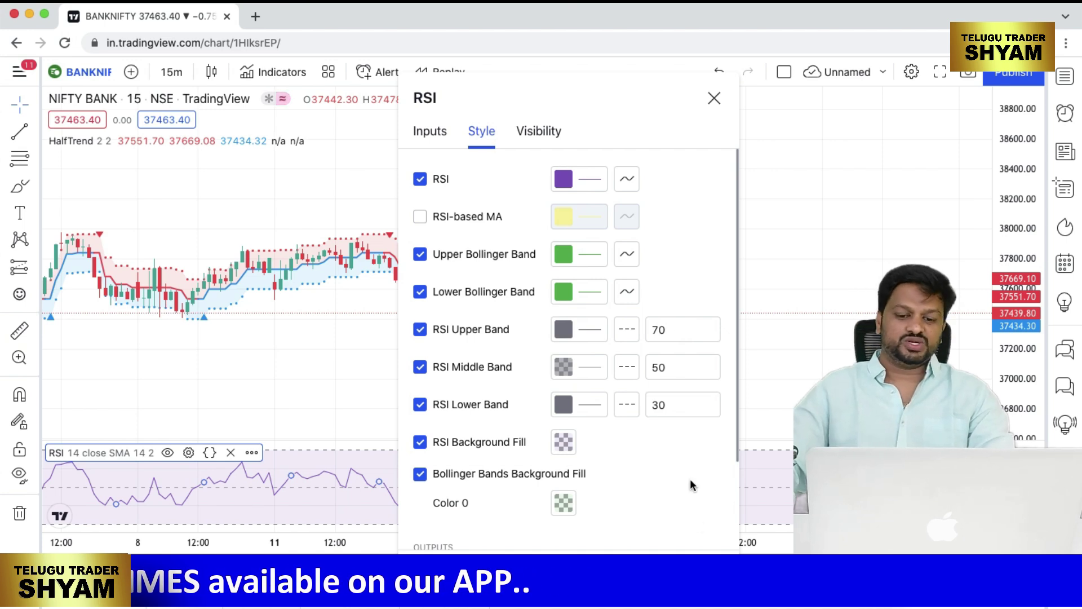
key(Escape)
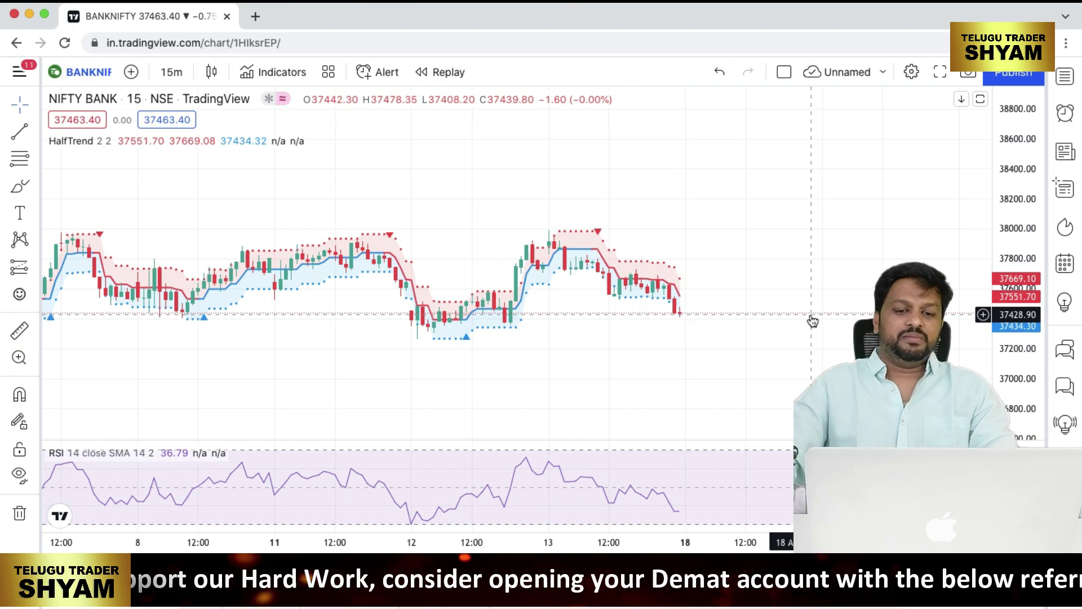
scroll(812, 320, up, 3)
- Stretch the price scale, then set HalfTrend Amplitude to 4 with Show Channels unchecked
drag(1024, 365, 1043, 235)
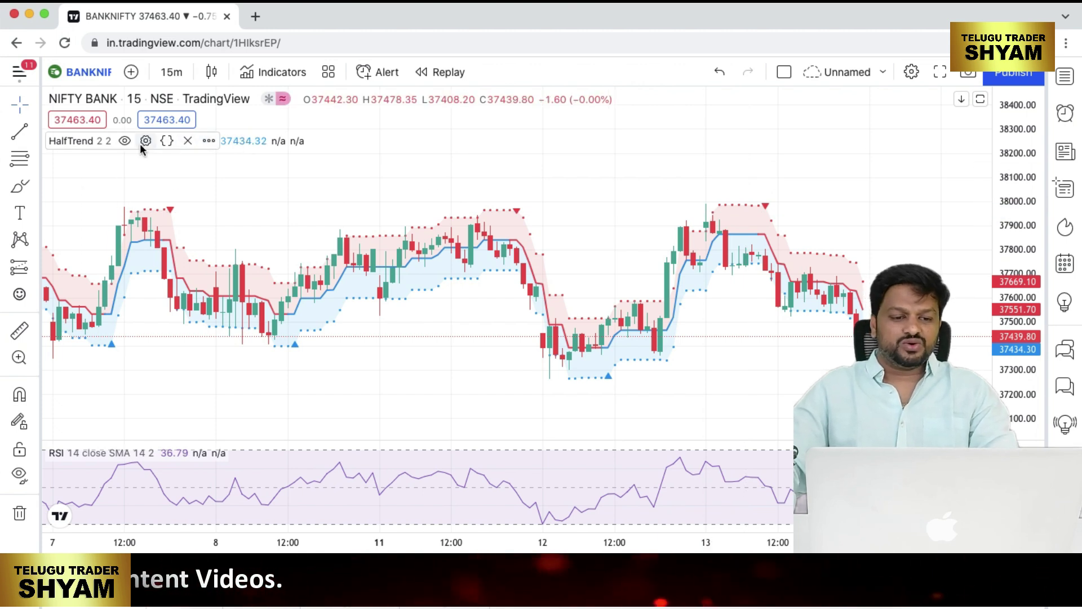
click(145, 140)
click(428, 132)
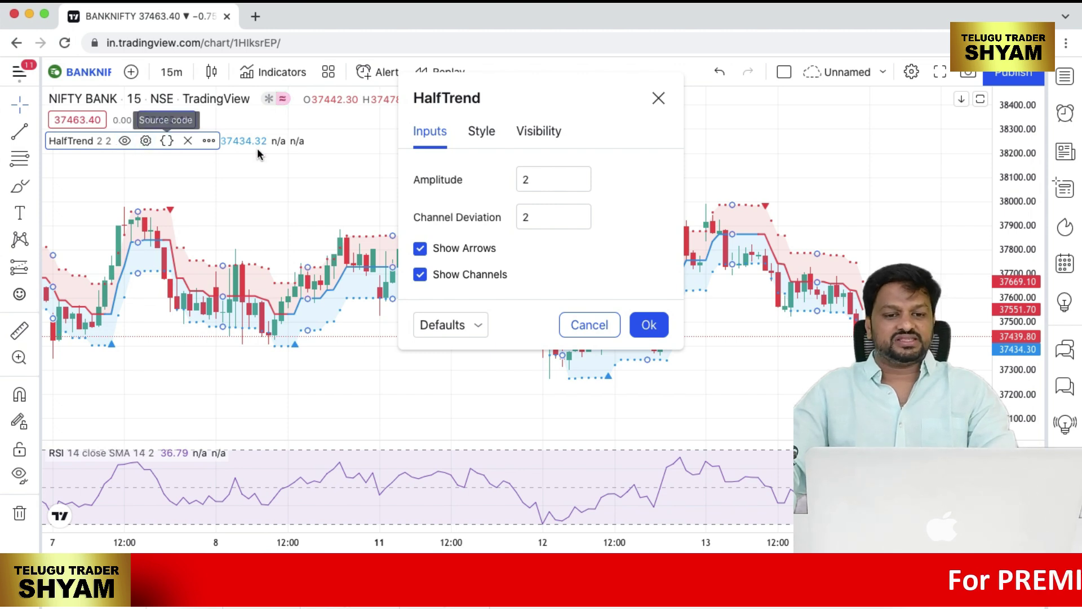
click(420, 275)
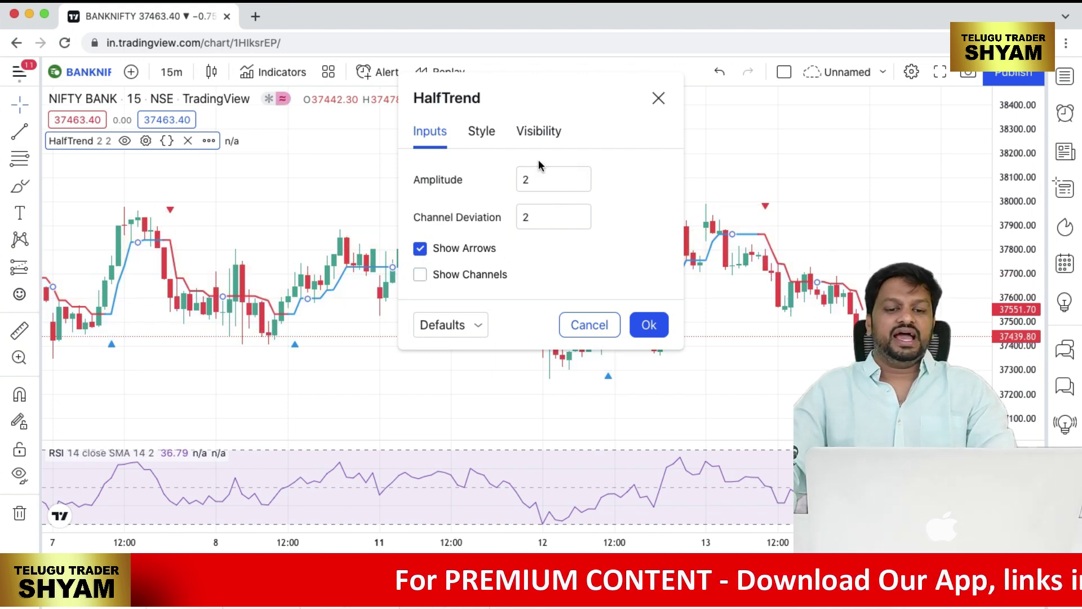
click(551, 179)
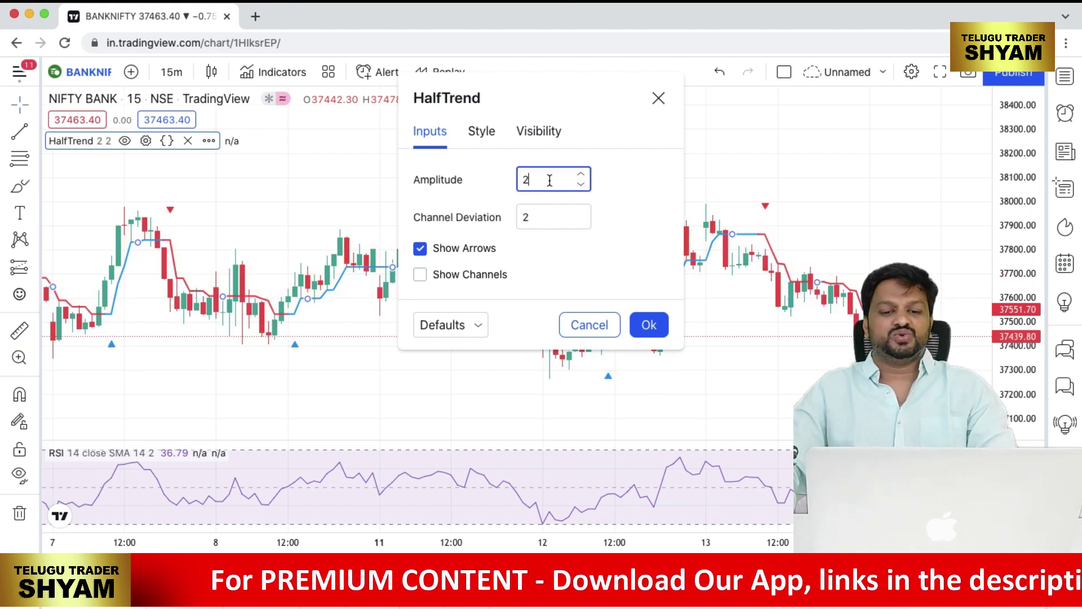
click(582, 176)
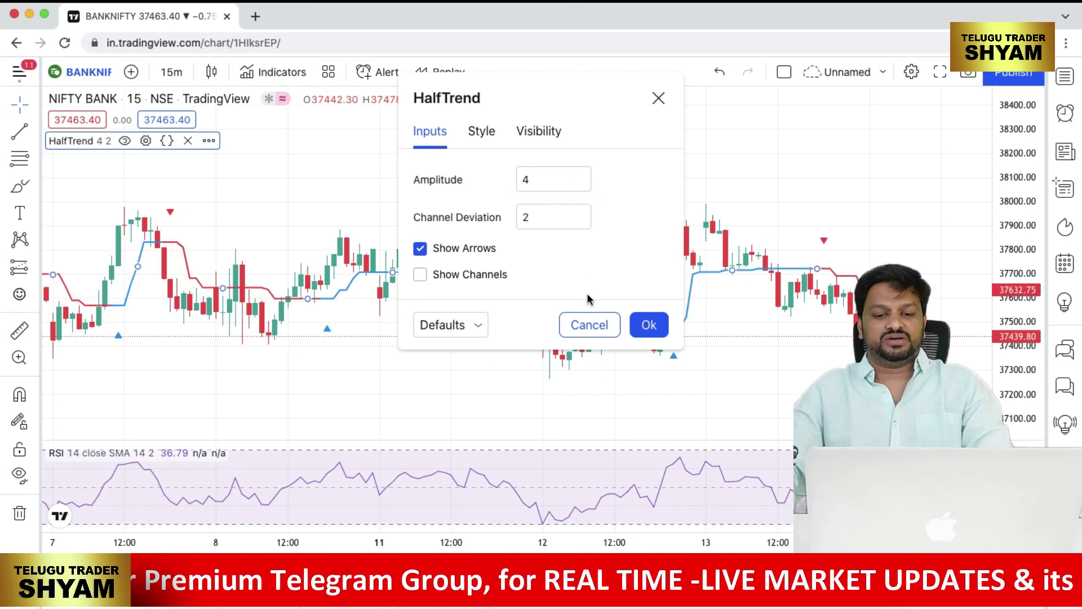
click(646, 326)
scroll(840, 361, down, 2)
- Pan the chart back to show the 7–12 April candles
scroll(841, 360, up, 2)
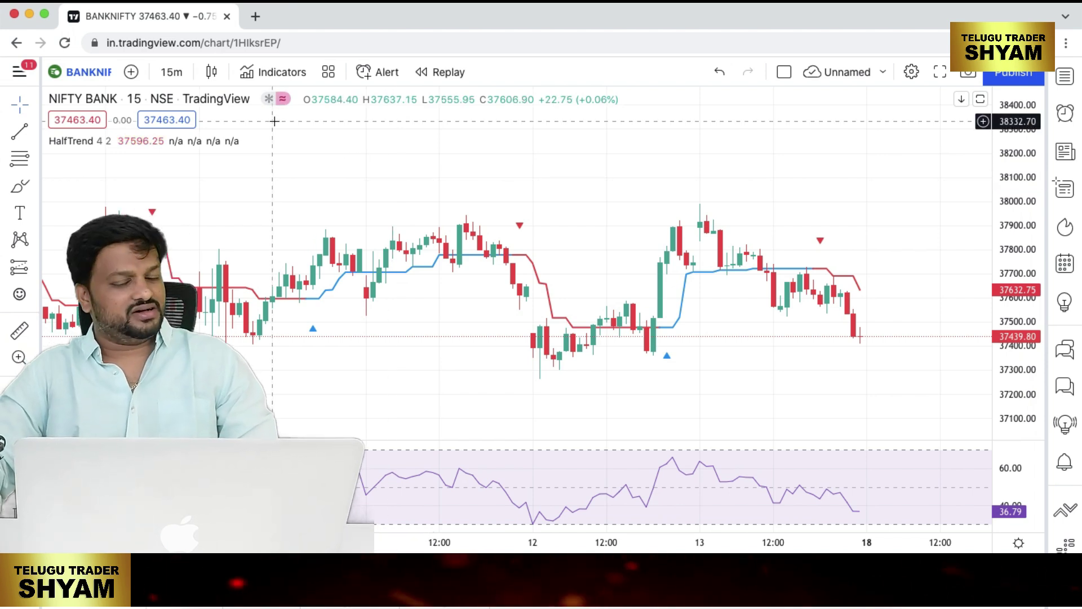
drag(307, 176, 701, 189)
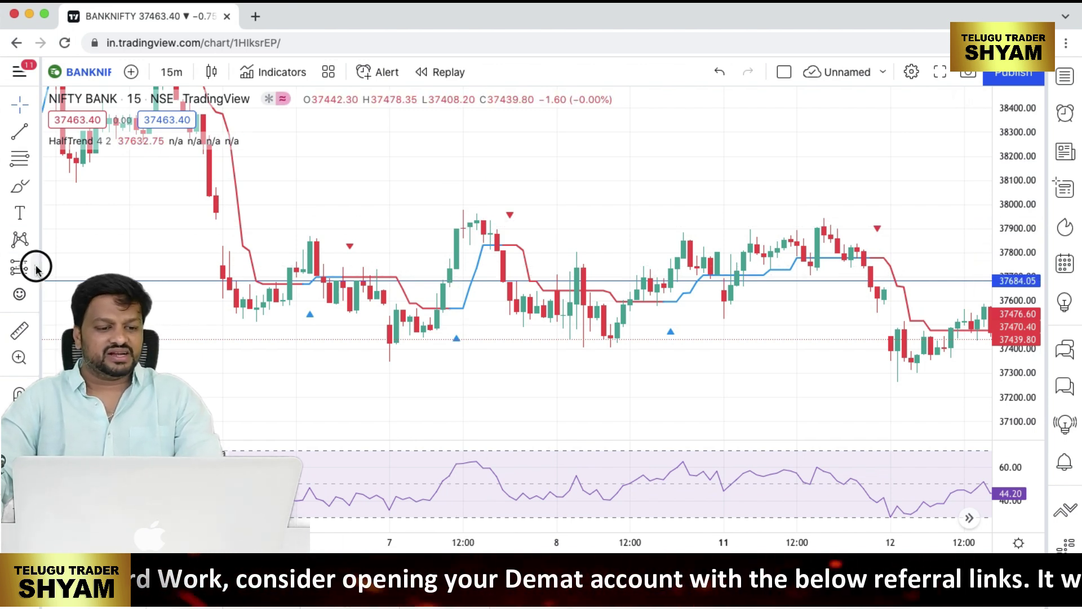
click(73, 389)
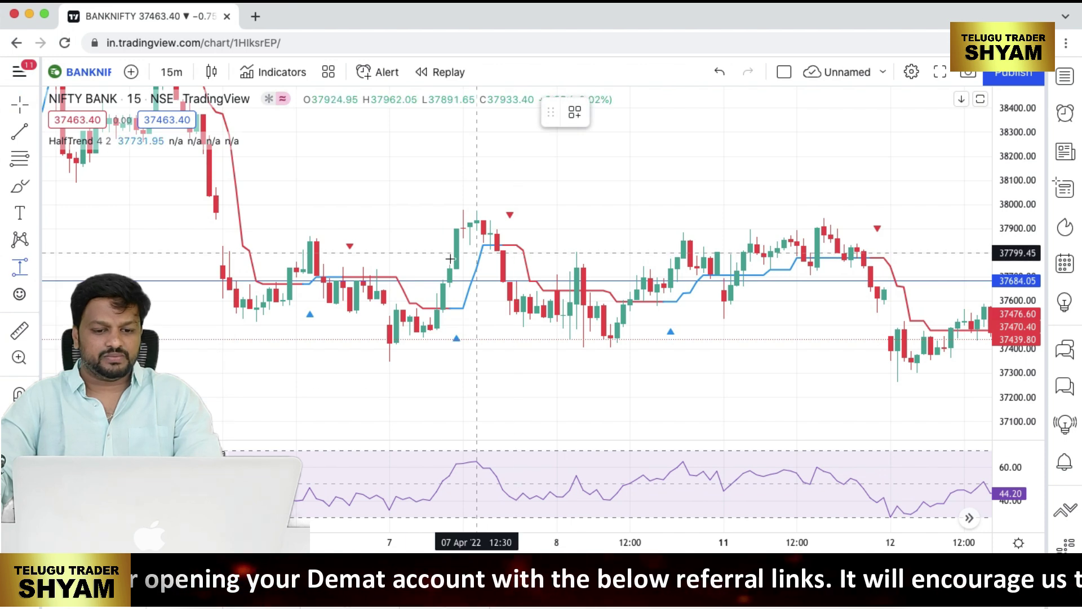
click(456, 281)
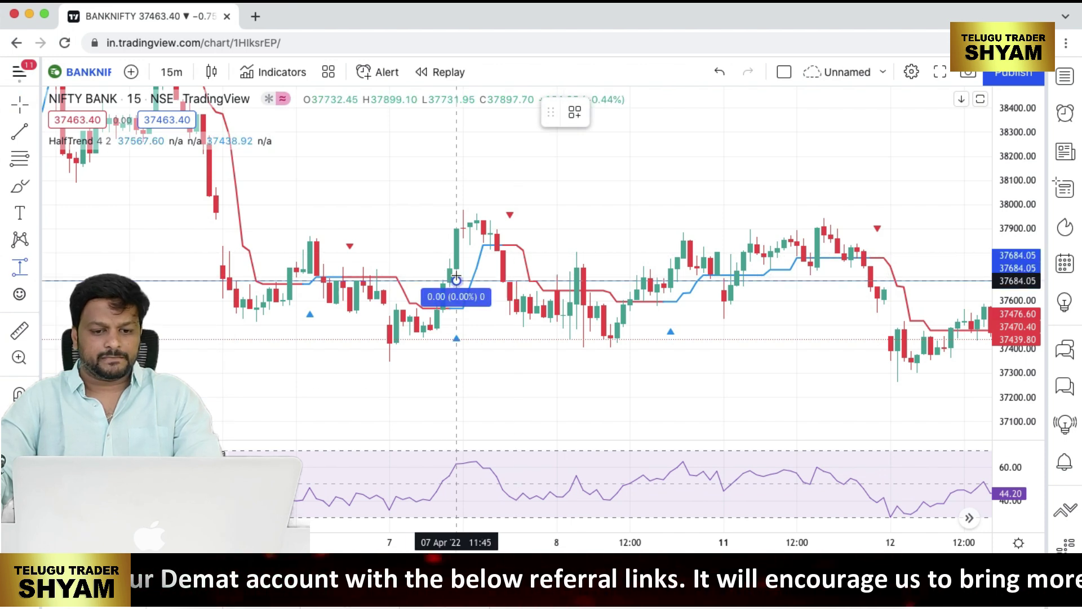
click(485, 225)
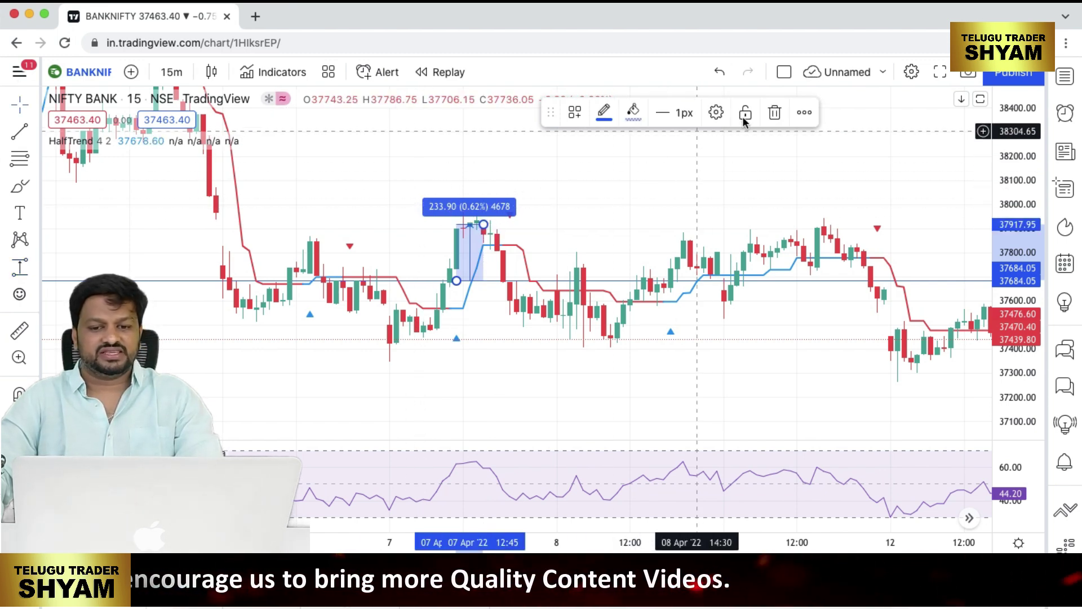
click(775, 112)
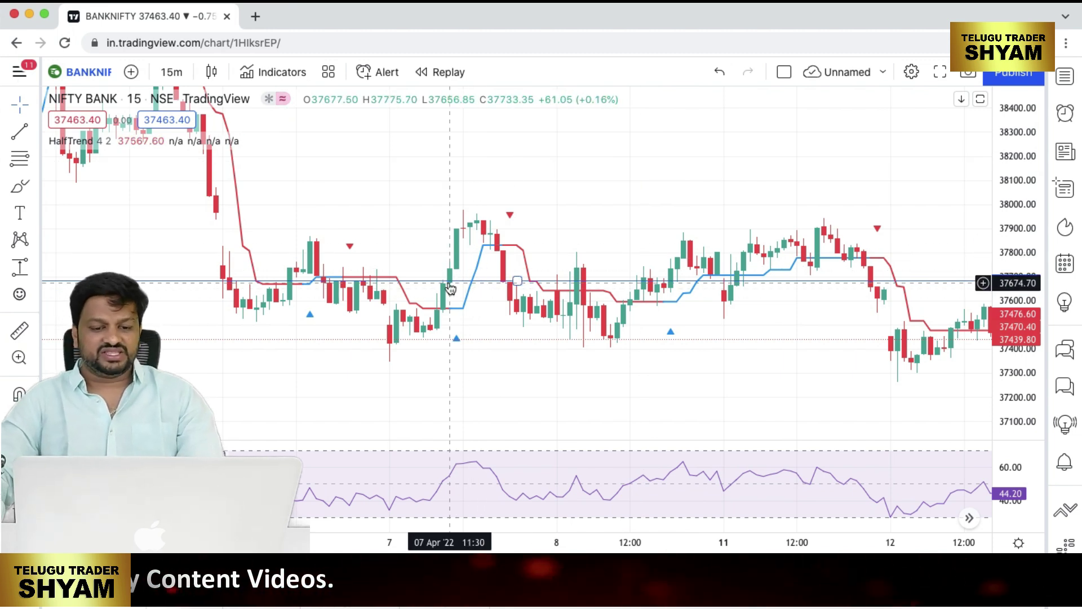
click(366, 220)
- Pan to 5–8 April, compress the price scale, and raise the horizontal line toward 38200
drag(366, 221, 901, 251)
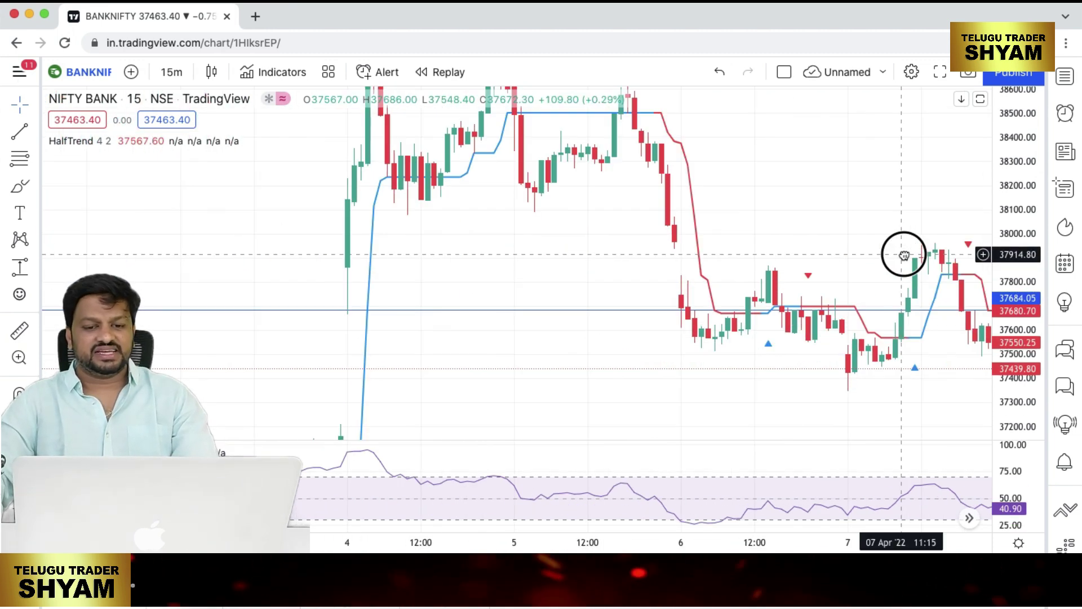
drag(1034, 129, 1040, 285)
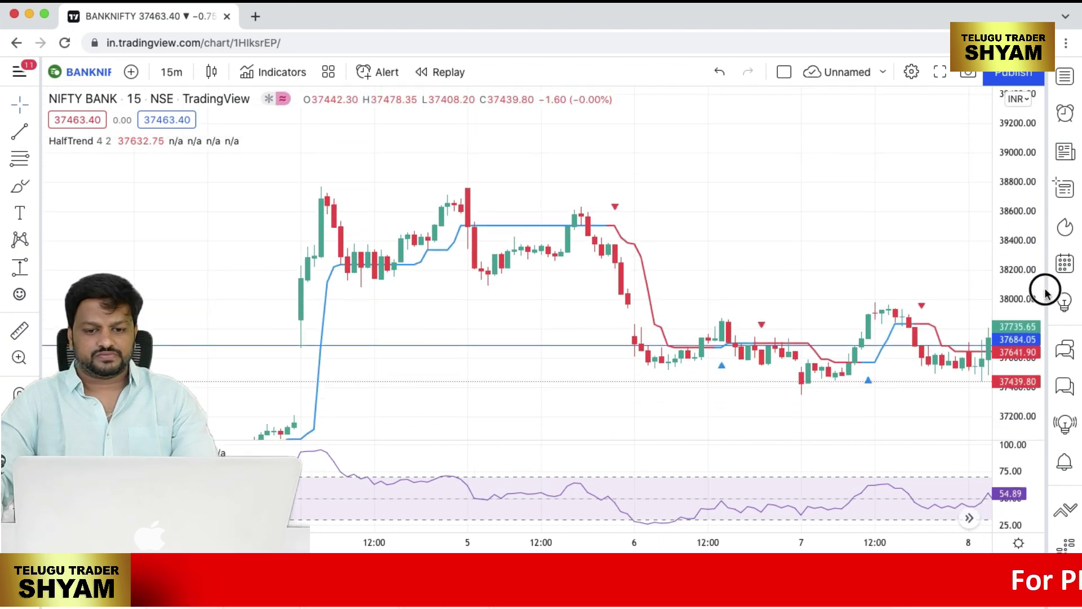
drag(775, 201, 755, 164)
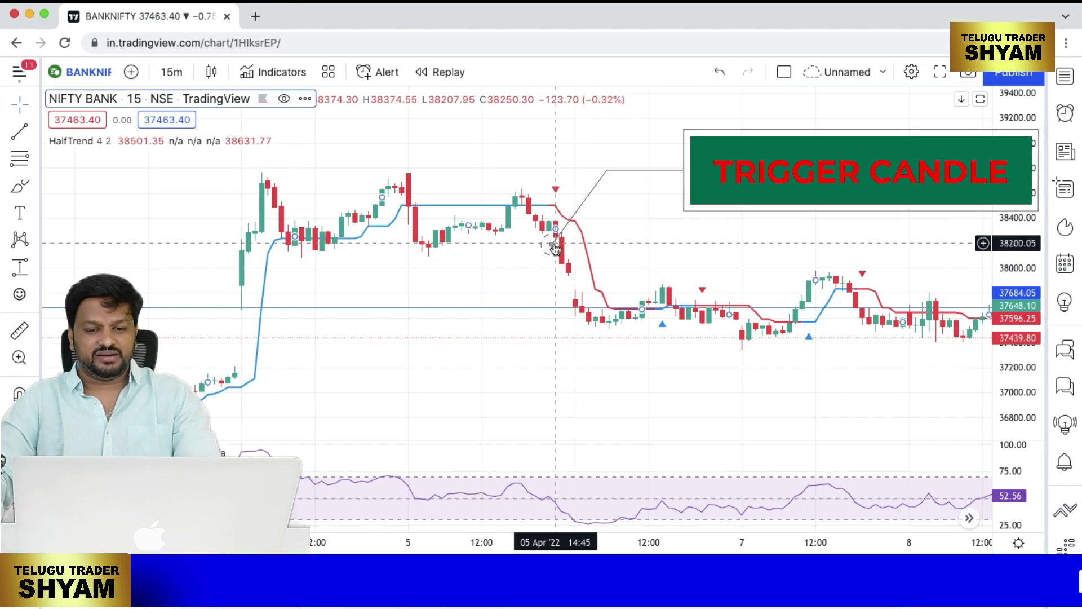
drag(554, 308, 580, 243)
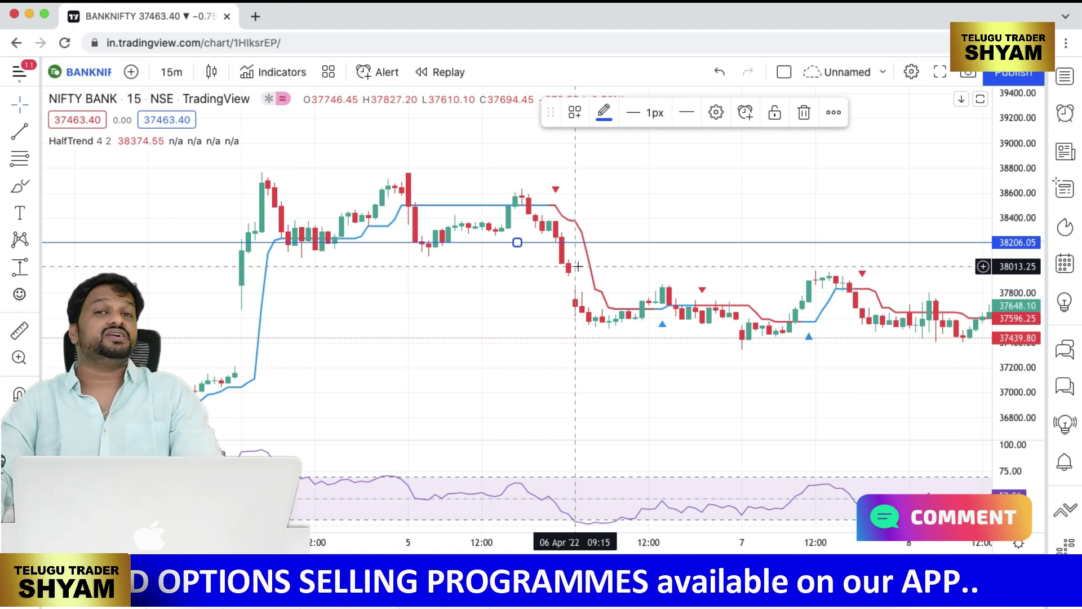
- Deselect the horizontal line by clicking an empty spot on the chart
click(483, 282)
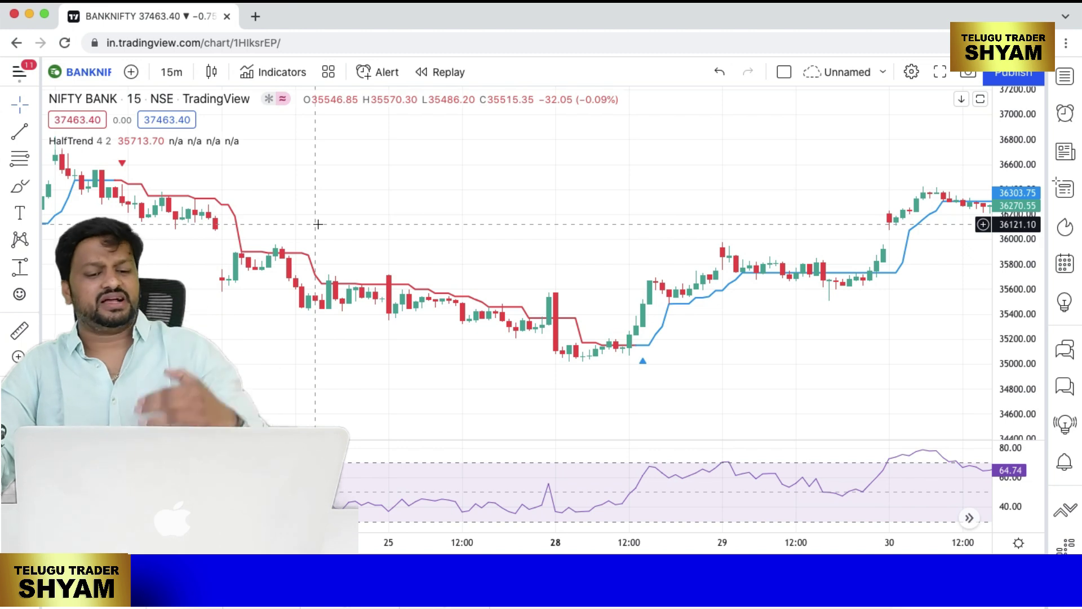
- Pan the chart back through March until the 15–17 March candles are in view
scroll(587, 253, left, 10)
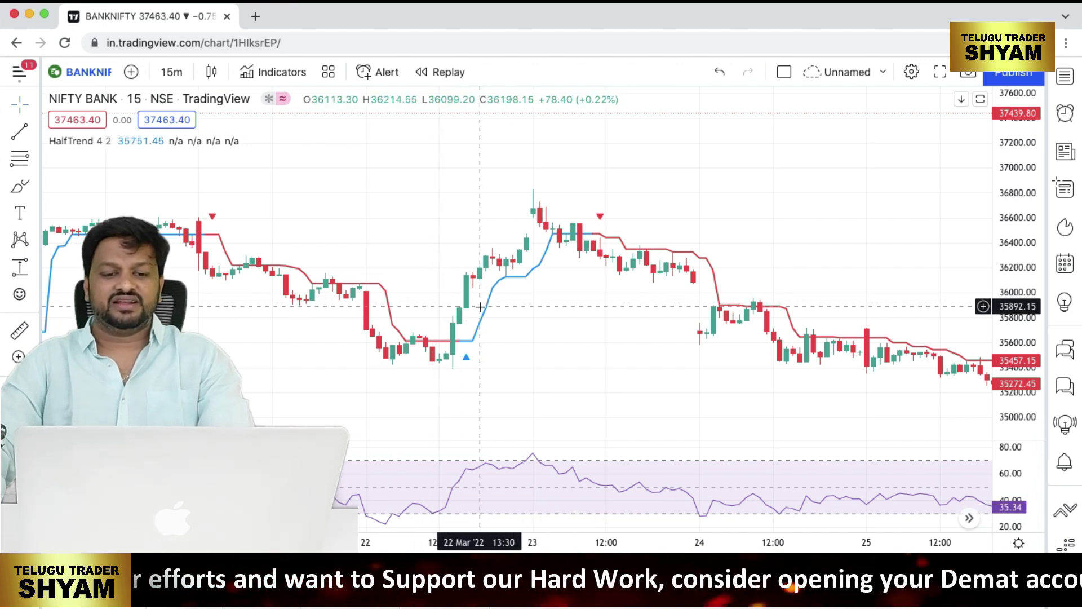
click(532, 275)
drag(532, 276, 879, 315)
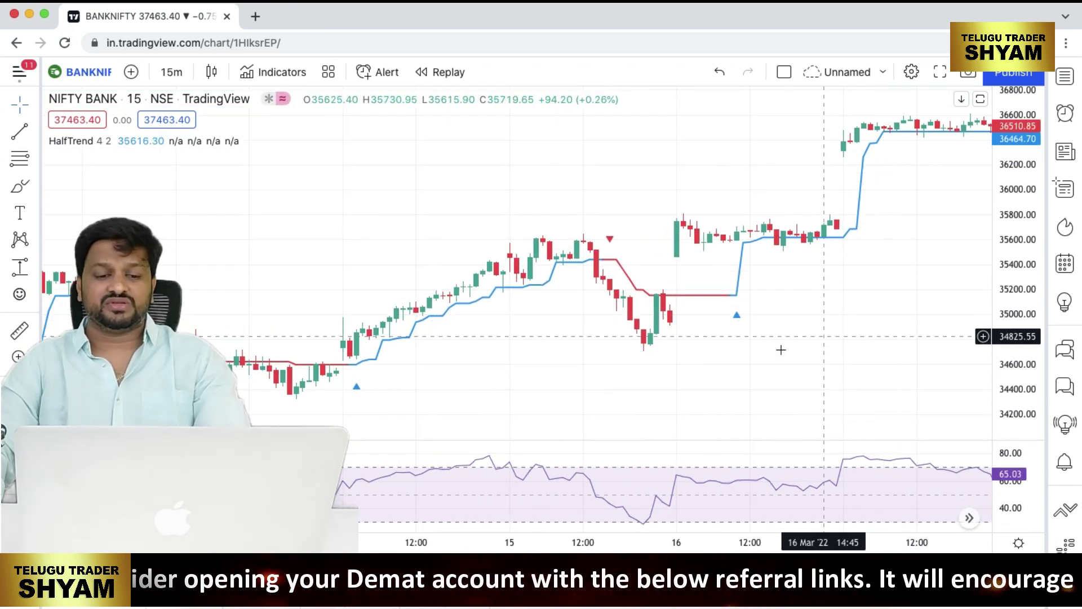
drag(585, 391, 788, 357)
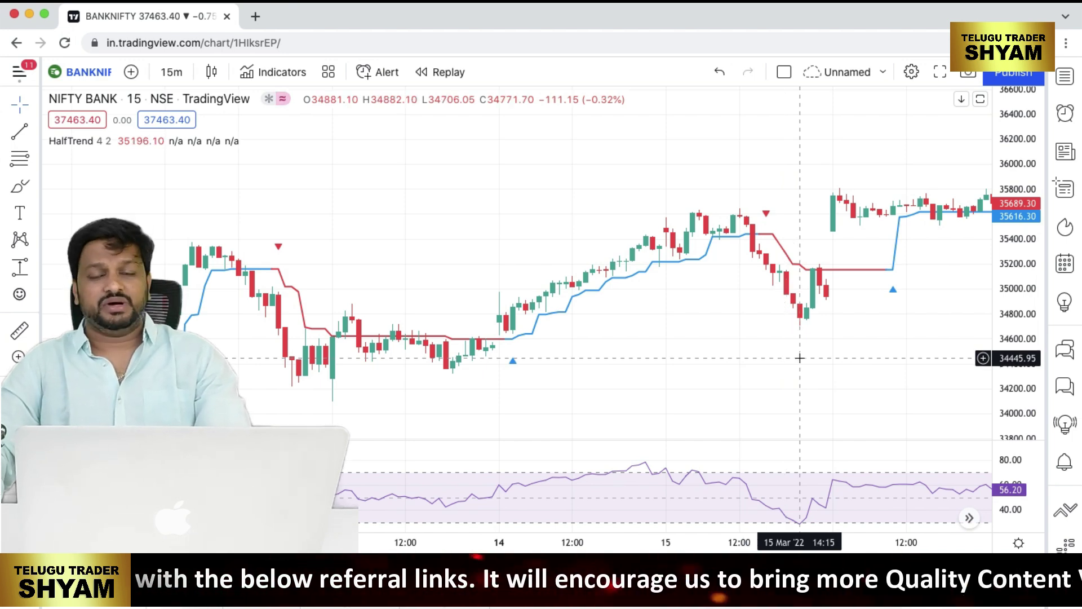
drag(768, 363, 510, 371)
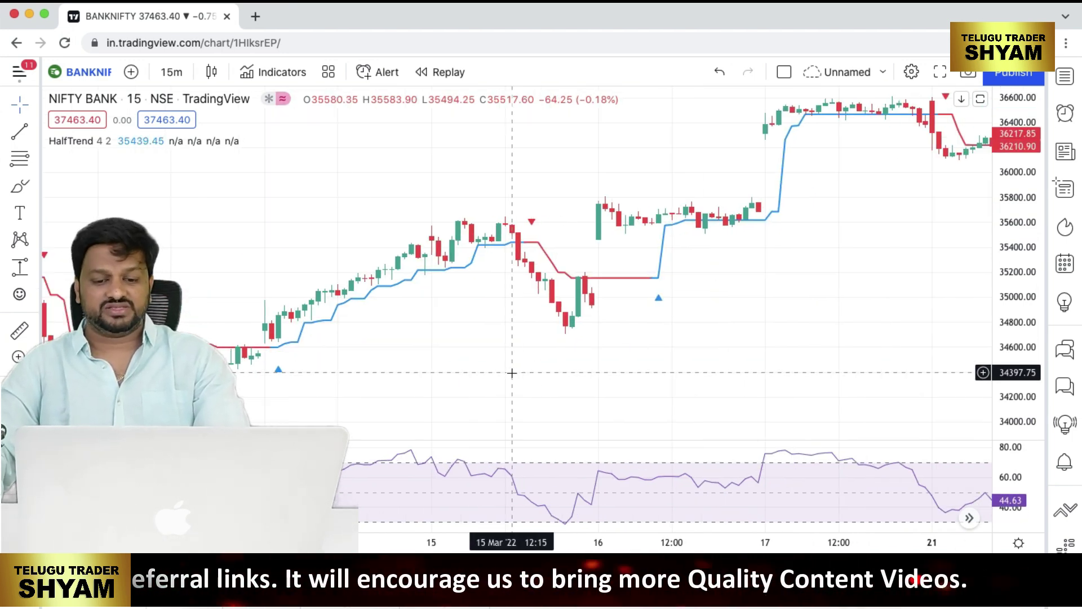